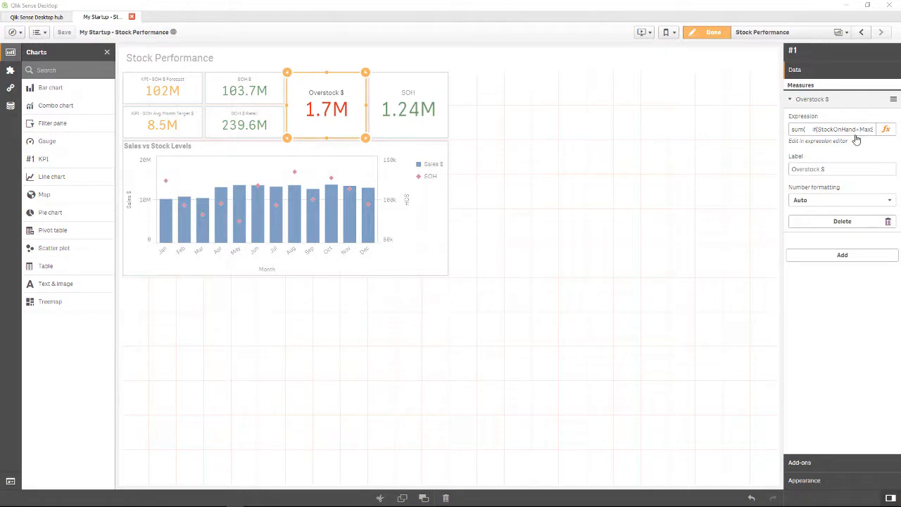
Examine the if condition in the Overstock $ measure's full expression and cancel out of the expression editor
left_click(886, 131)
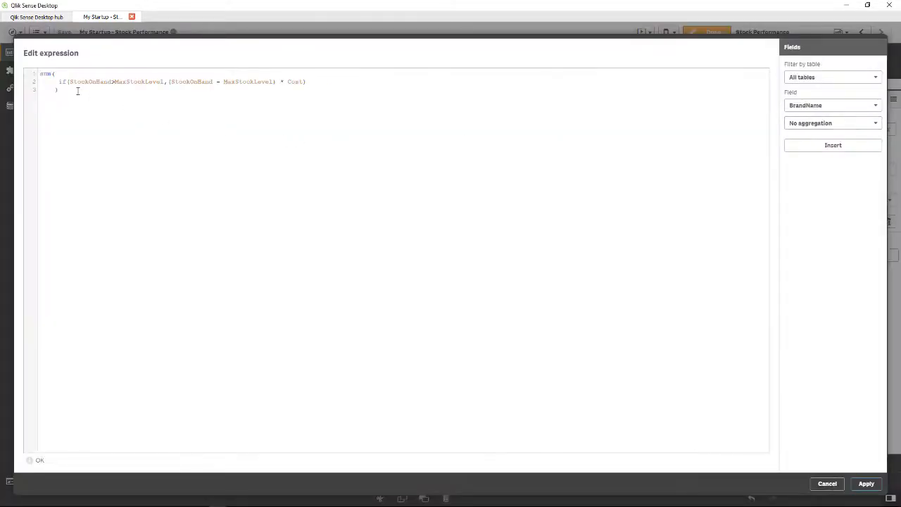
double_click(59, 82)
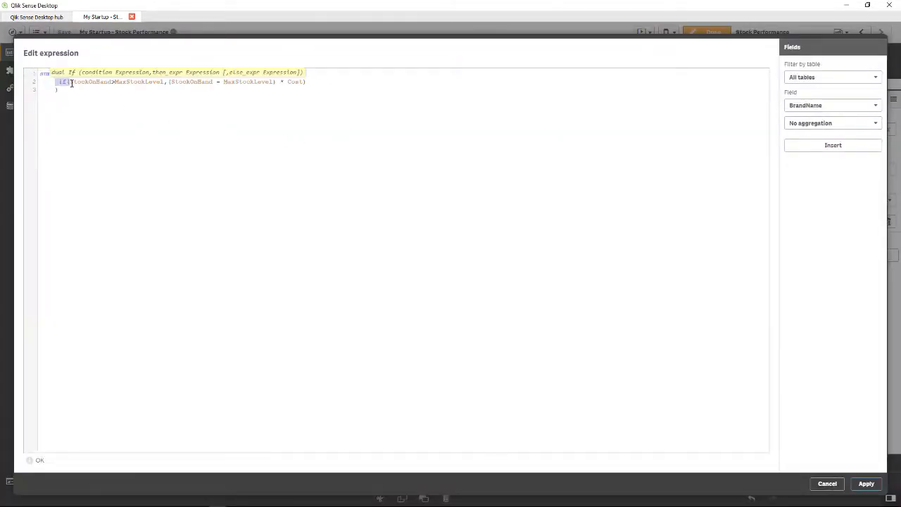
left_click(824, 484)
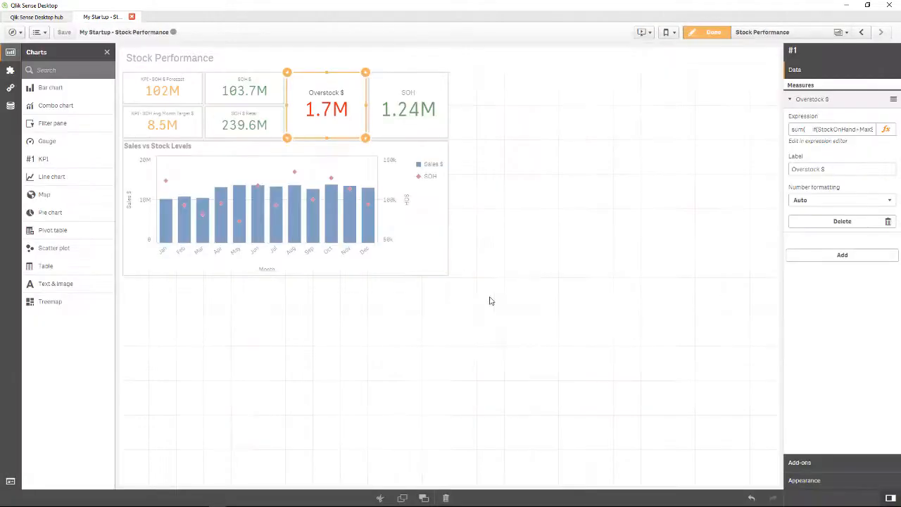
Examine the avg function and BudgetSubCategory set condition in the KPI - SOH Avg Month Target $ expression
left_click(189, 123)
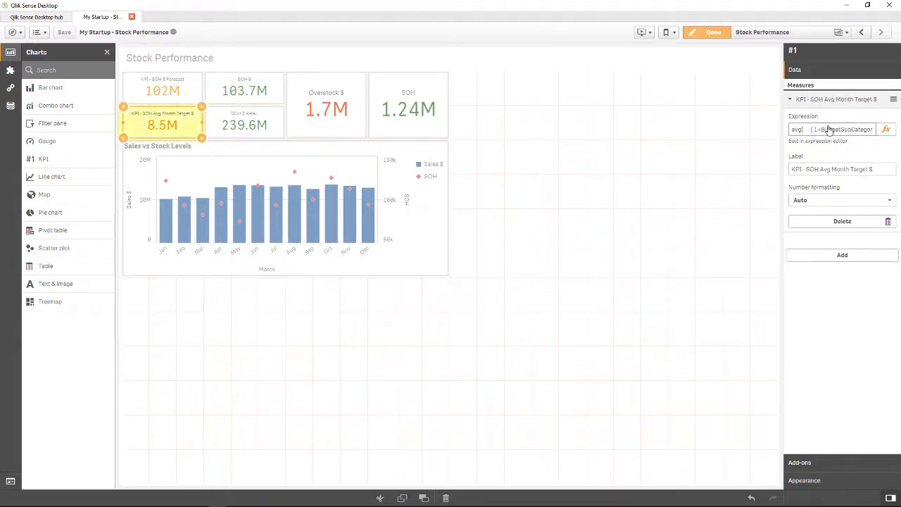
left_click(884, 131)
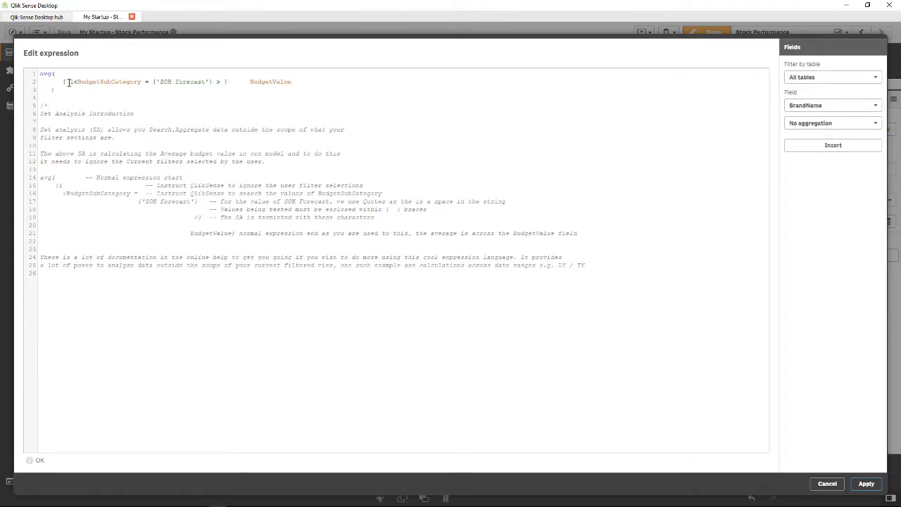
double_click(107, 82)
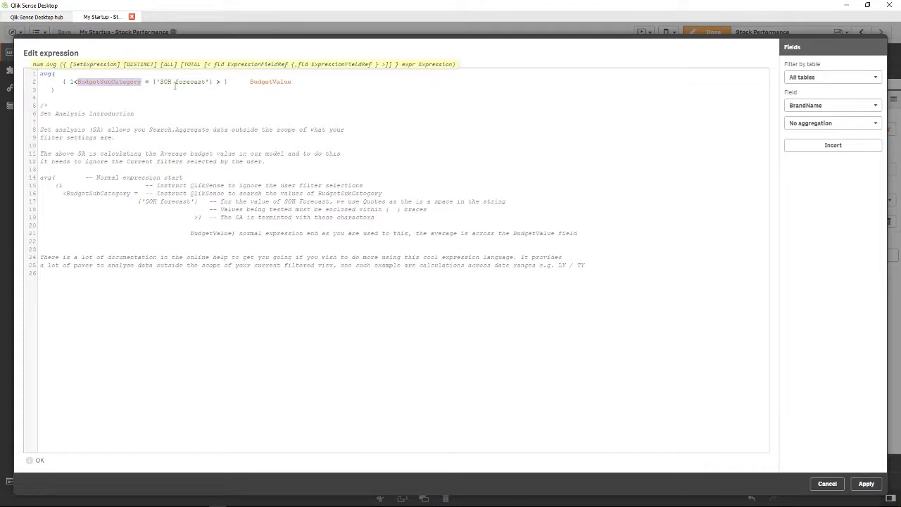
double_click(45, 73)
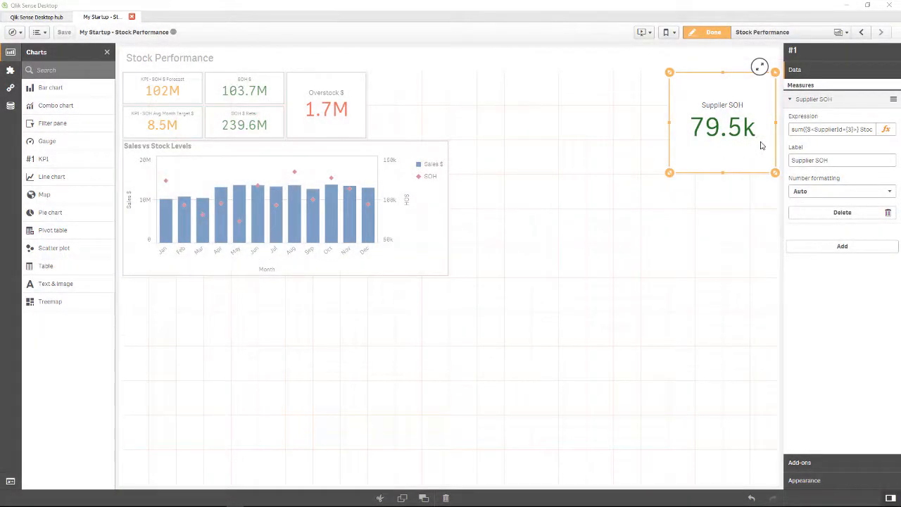
Review the Supplier SOH measure's SupplierId filter and StockOnHand field in its full expression
left_click_drag(793, 130, 878, 134)
left_click(820, 130)
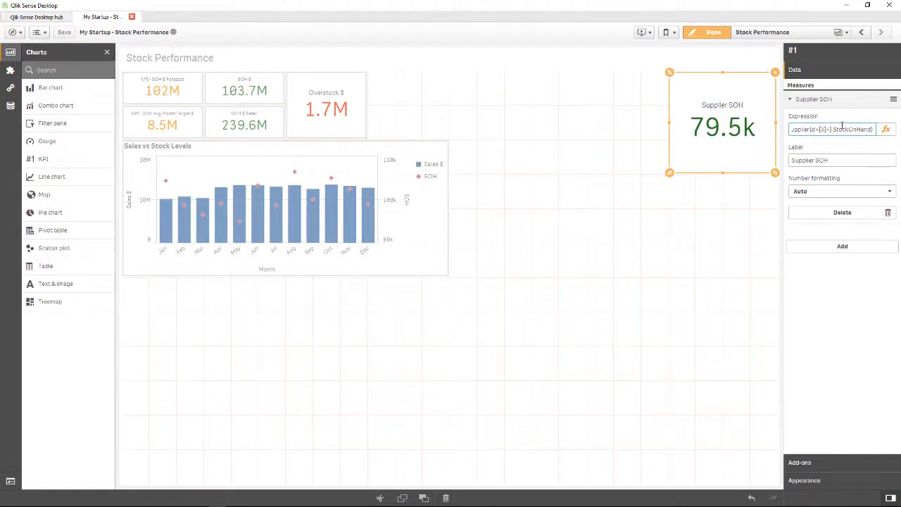
left_click(885, 129)
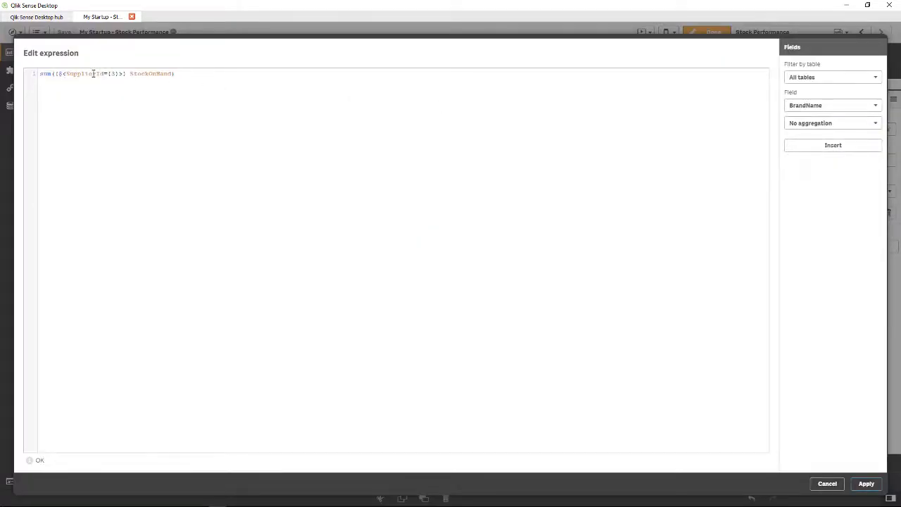
left_click(93, 73)
left_click(113, 73)
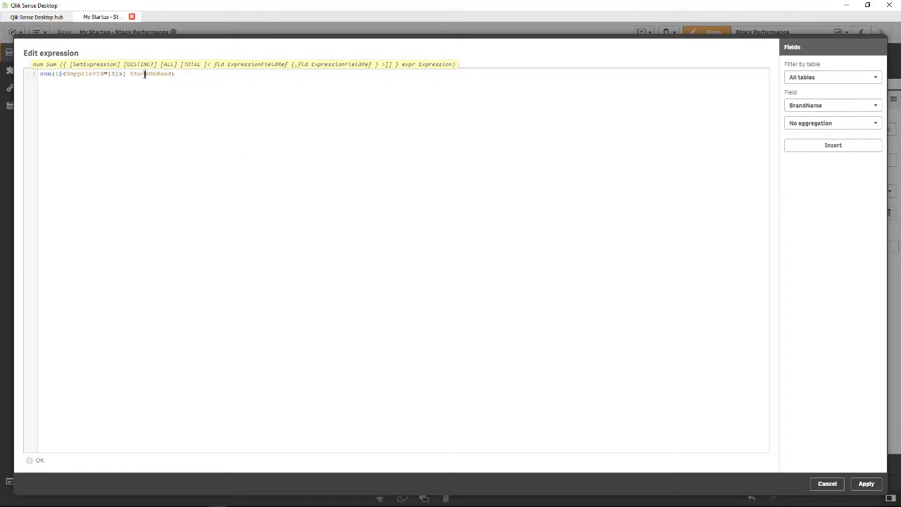
double_click(145, 73)
left_click(862, 484)
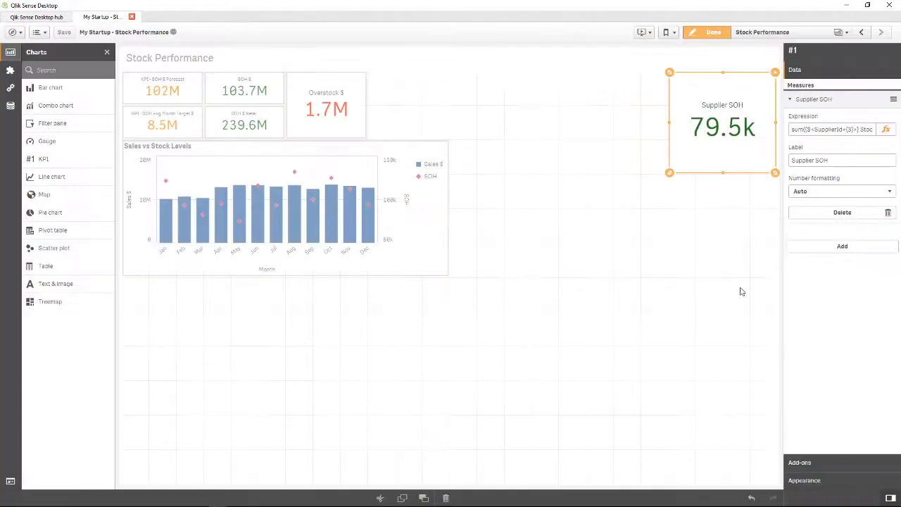
Change the SupplierId value in the Supplier SOH measure's expression to 1
left_click(848, 130)
key("BackSpace")
type("1")
left_click(843, 163)
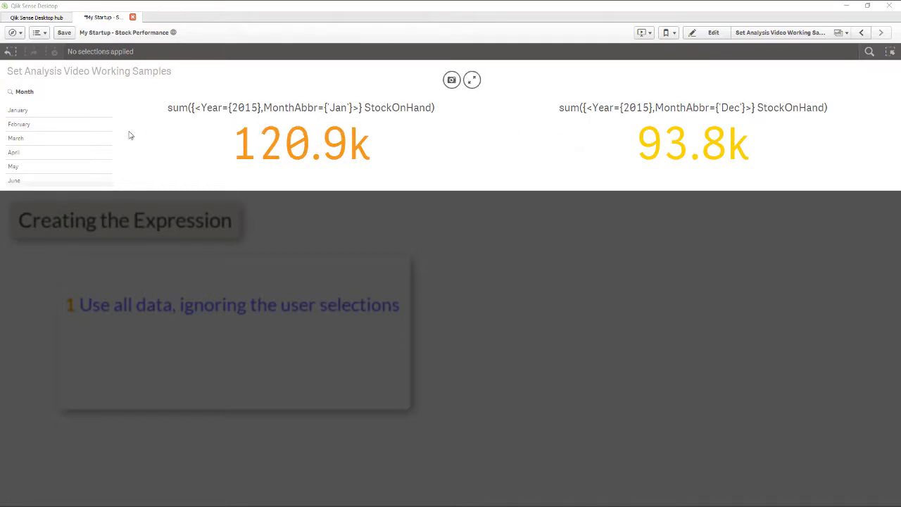
Filter the sheet by the month February to check both StockOnHand KPIs, and clear the selection
left_click(27, 127)
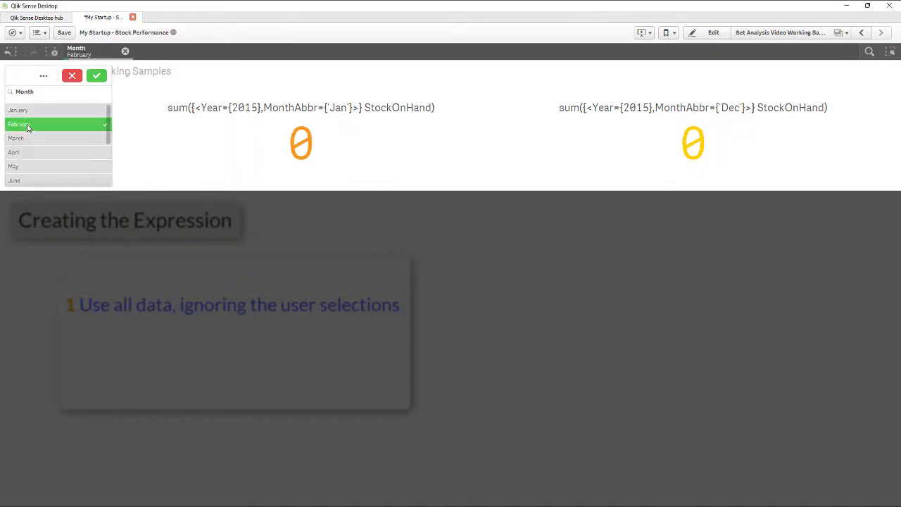
left_click(96, 76)
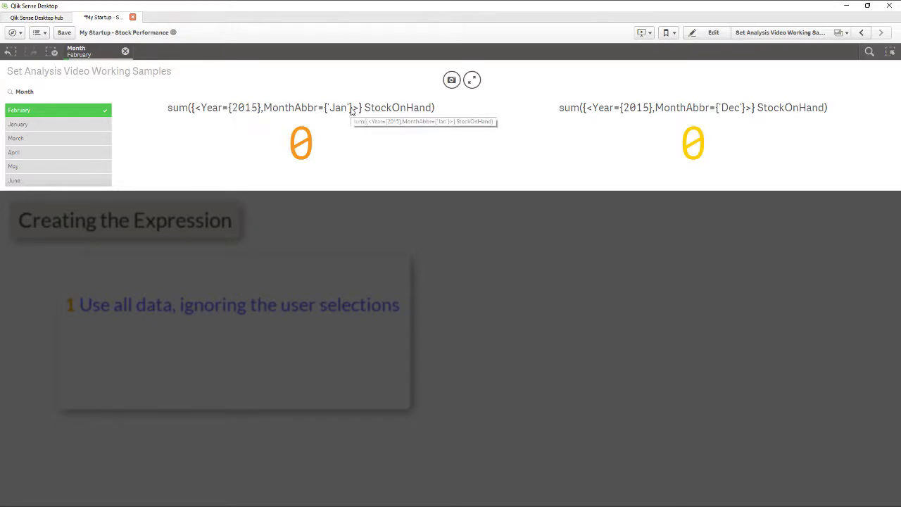
left_click(126, 51)
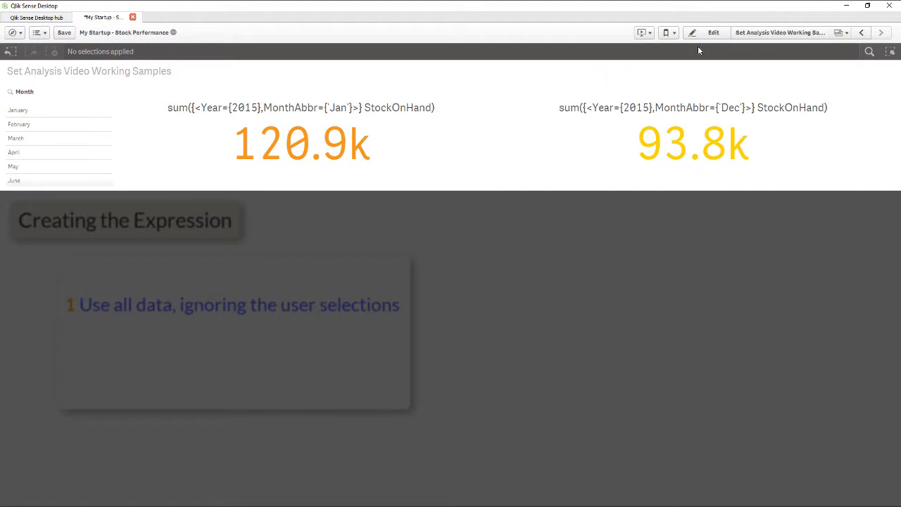
Add the set identifier 1 before <Year in both the Jan and Dec StockOnHand expressions, and finish editing the sheet
left_click(715, 36)
left_click(809, 130)
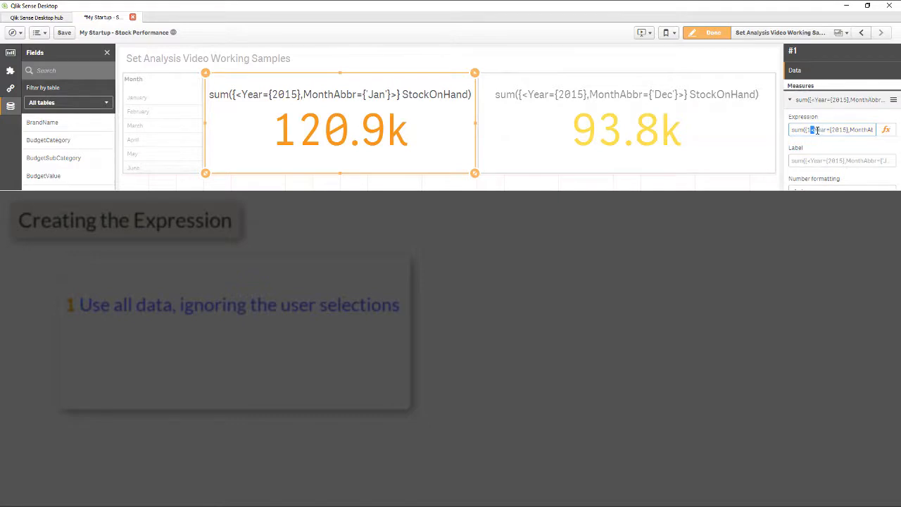
left_click(734, 151)
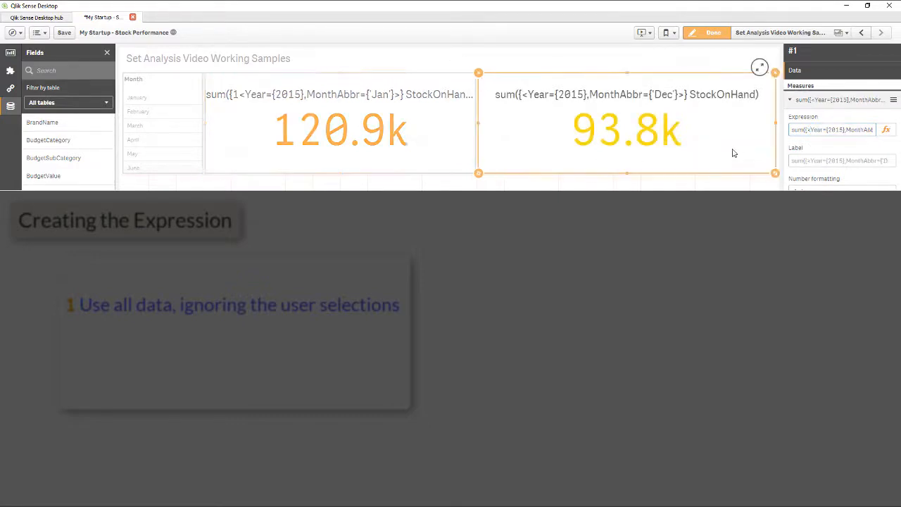
left_click(806, 130)
type("1")
left_click(709, 33)
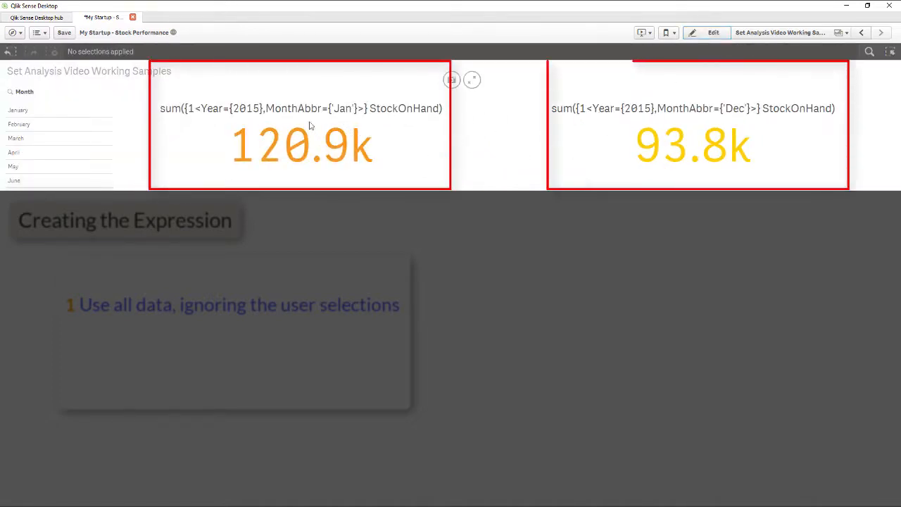
Test both KPIs against Month selections of February to May and January to June, cancelling each selection
left_click(70, 125)
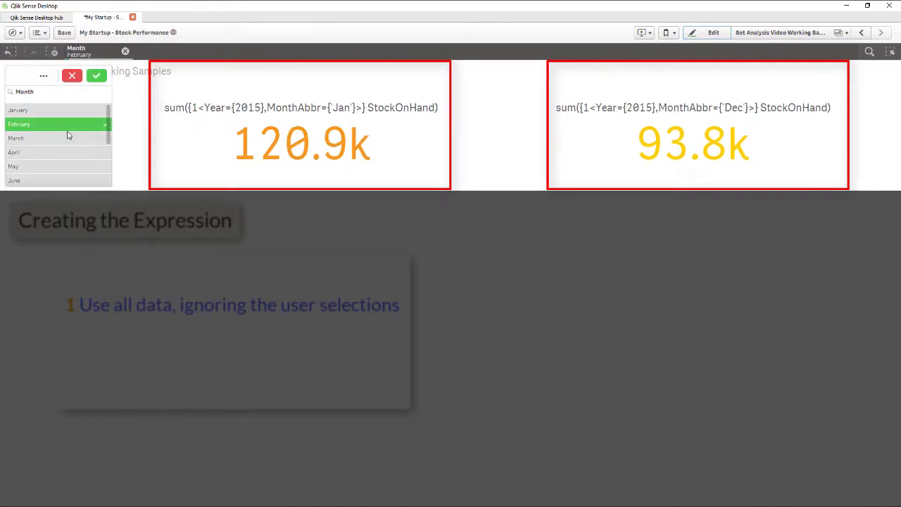
left_click(62, 138)
left_click(59, 152)
left_click(59, 167)
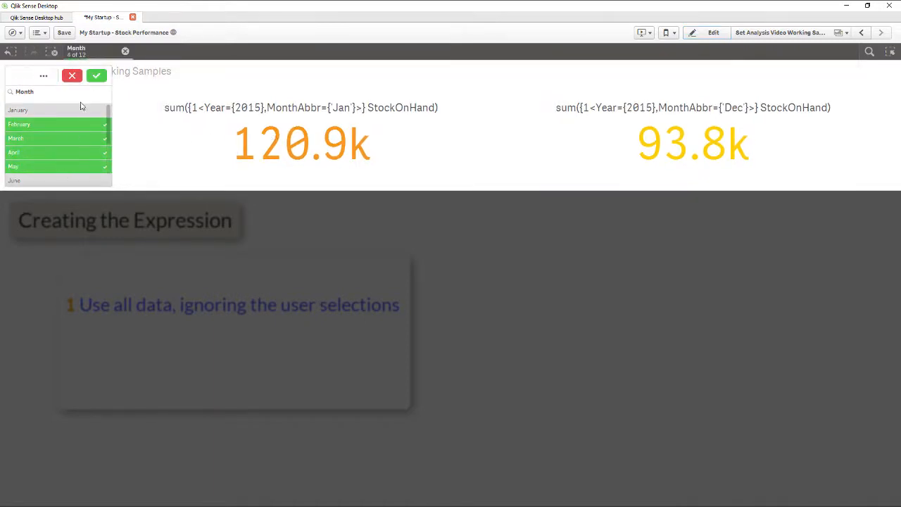
left_click(71, 75)
left_click_drag(69, 136, 68, 182)
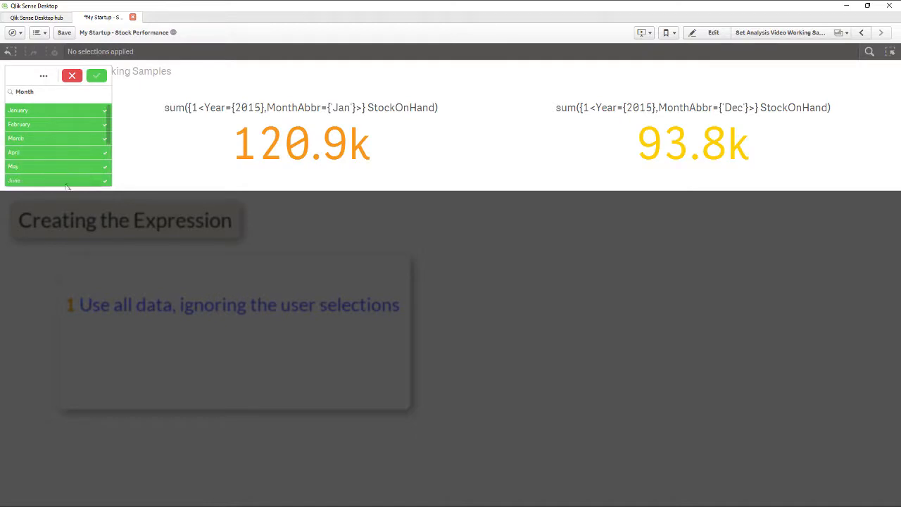
left_click(72, 75)
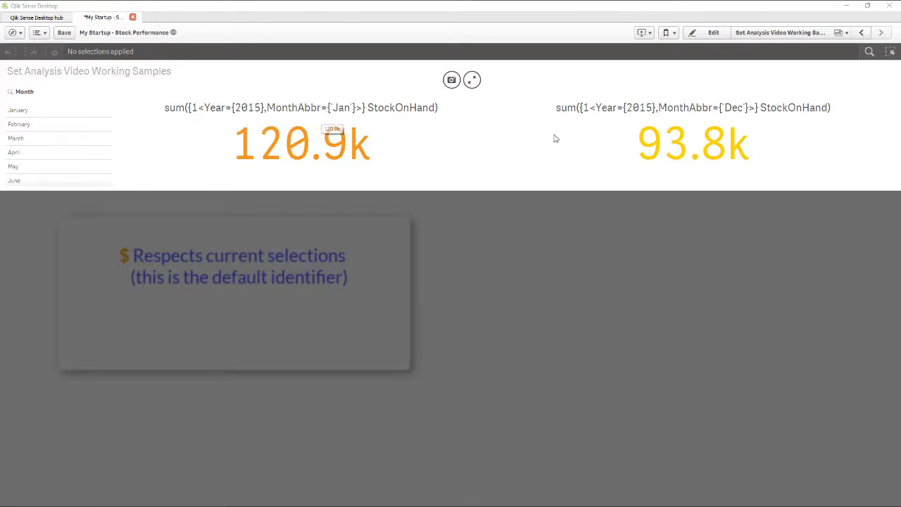
Replace the set identifier 1 with $ in the Jan StockOnHand KPI's expression and apply it
left_click(696, 37)
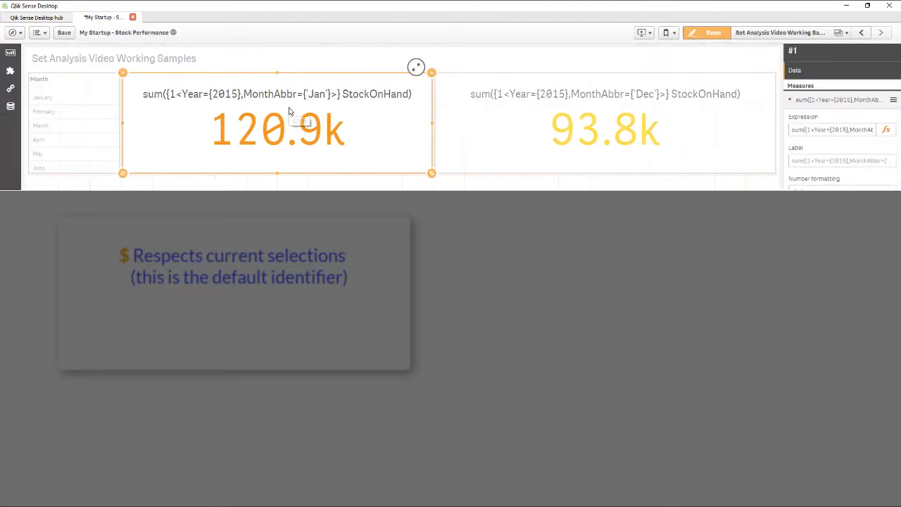
left_click(884, 130)
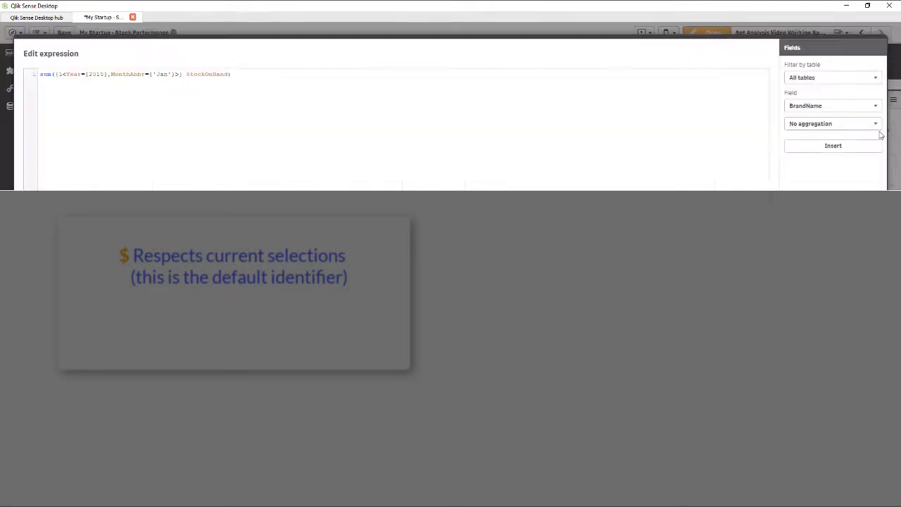
left_click(64, 73)
key("BackSpace")
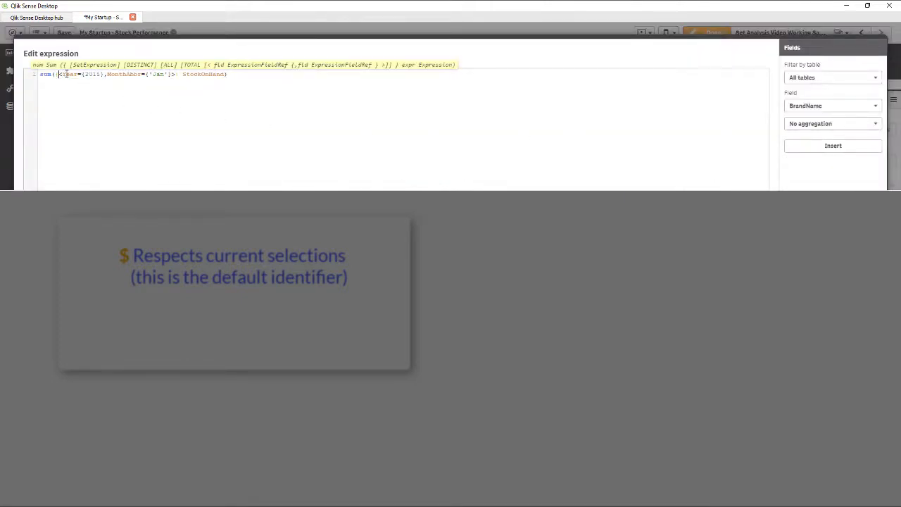
type("$")
type("$")
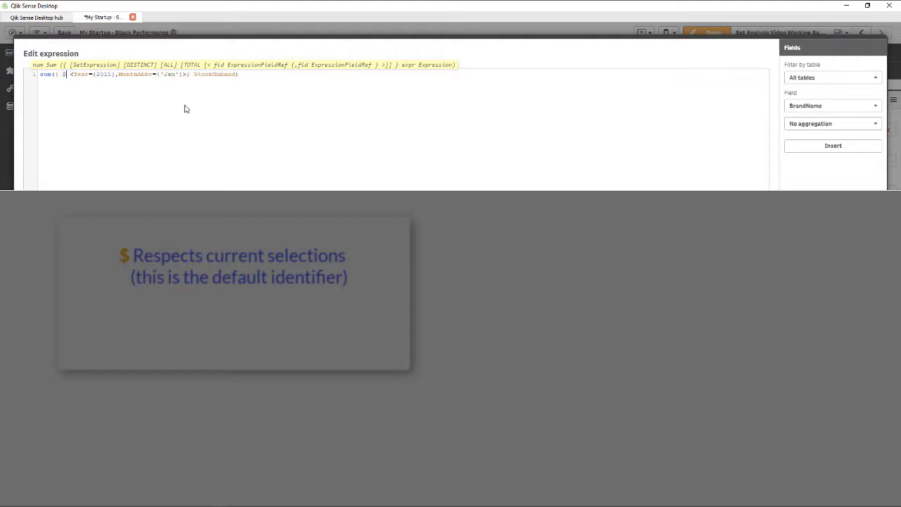
key("BackSpace")
type("$")
left_click(865, 480)
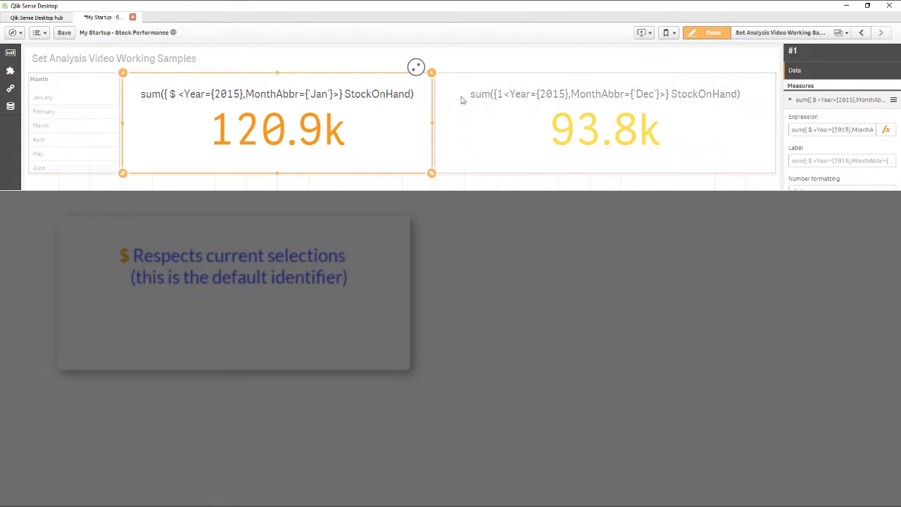
Remove the MonthAbbr={'Jan'} condition from the $ KPI's expression, keeping Year={2015}, and finish editing the sheet
left_click(885, 130)
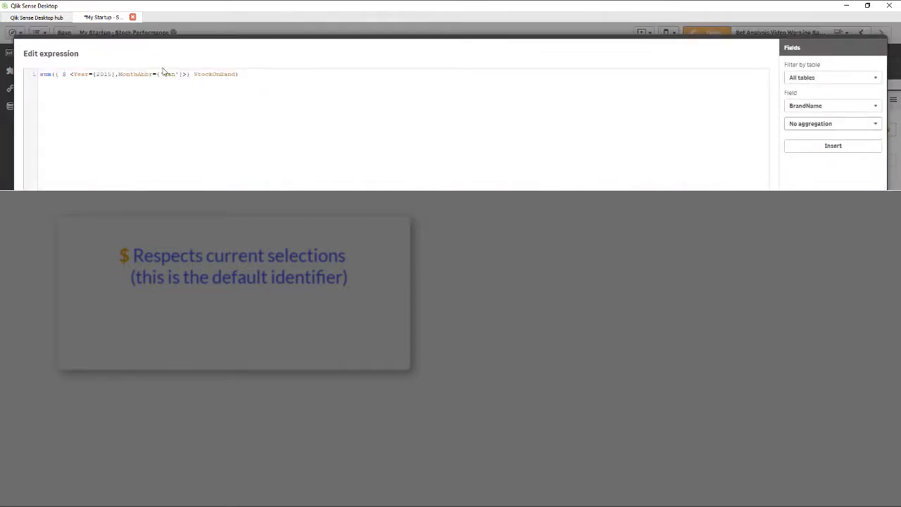
left_click_drag(117, 74, 182, 73)
key("BackSpace")
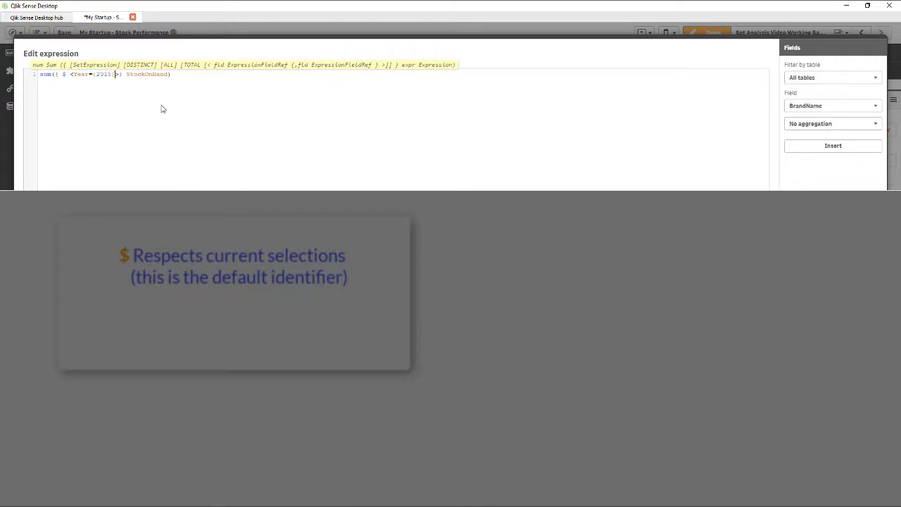
left_click(866, 478)
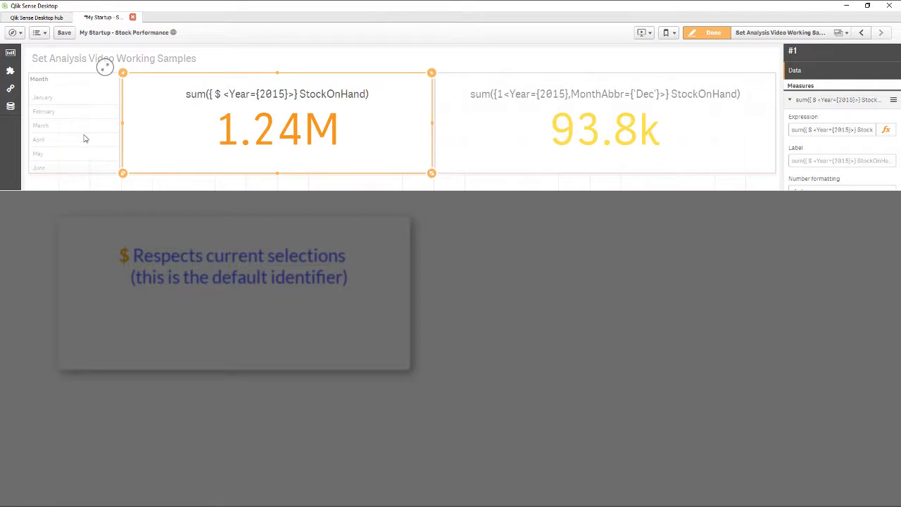
left_click(695, 37)
Filter the sheet by February to compare the $ and 1 identifier KPIs, and clear the Month selection
mouse_move(404, 169)
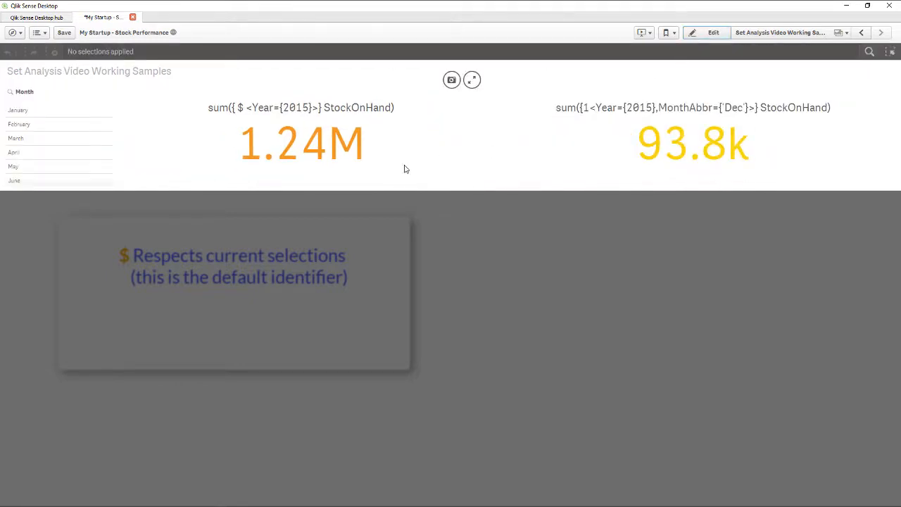
mouse_move(672, 142)
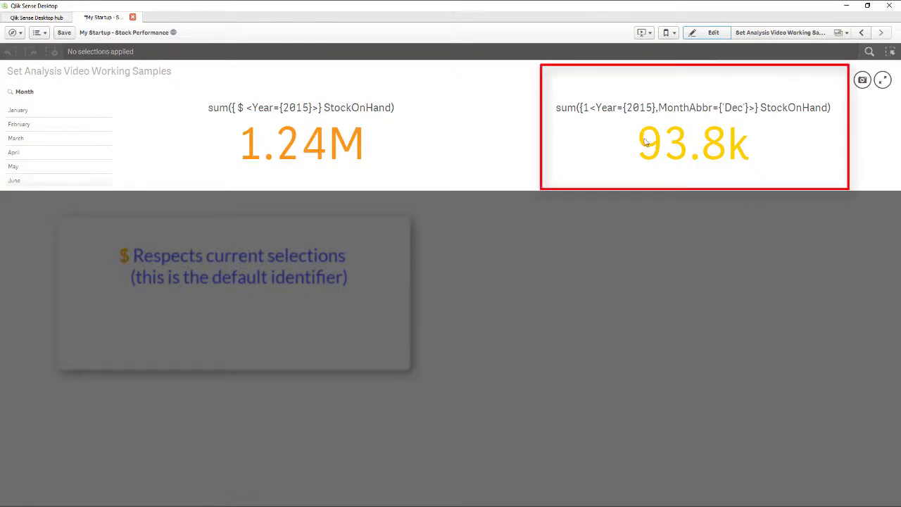
mouse_move(607, 128)
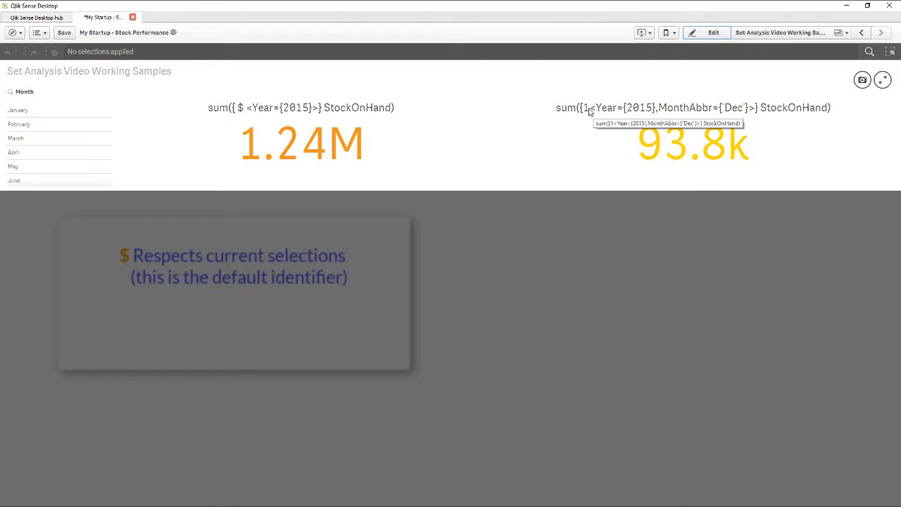
left_click(60, 127)
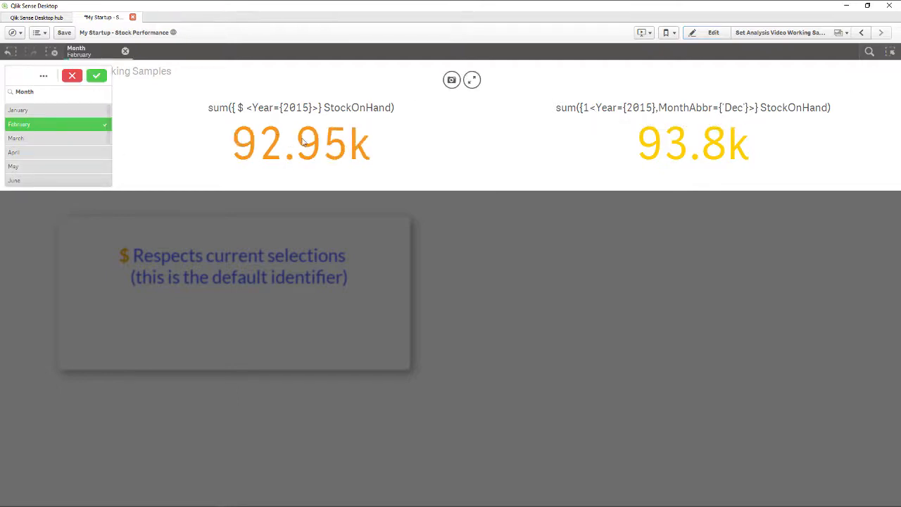
left_click(97, 76)
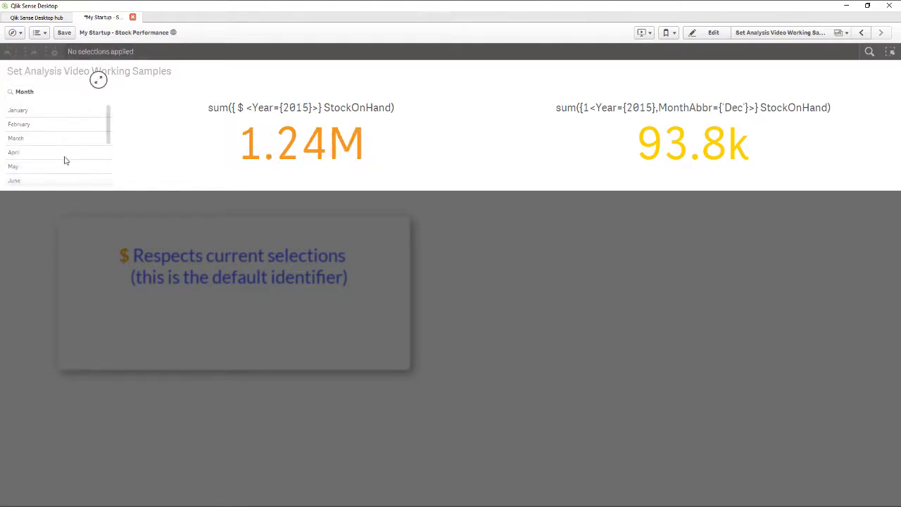
Filter the sheet by December to compare the $ KPI with the Dec KPI using identifier 1, and cancel the Month selection
scroll(64, 161, "down", 3)
left_click(36, 180)
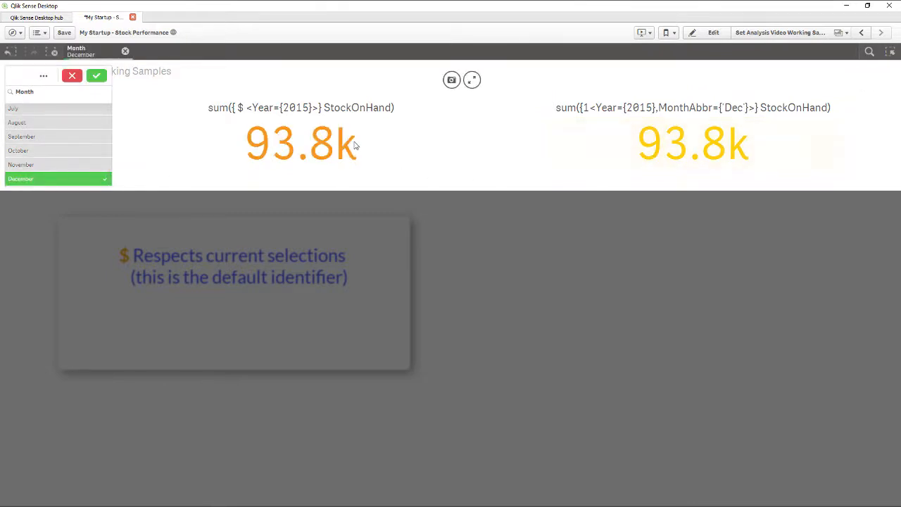
left_click(72, 76)
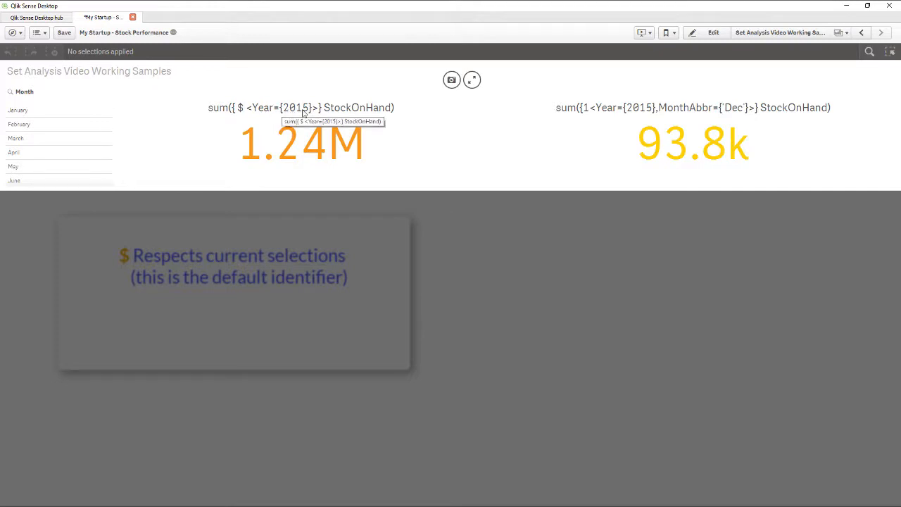
left_click(70, 34)
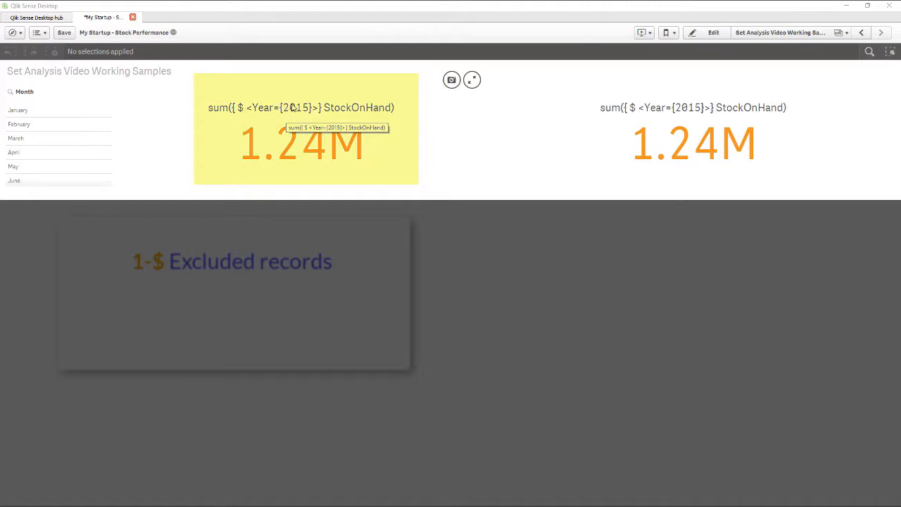
Filter the sheet by February to examine the selected and excluded months in the Month list, and clear the selection
left_click(61, 129)
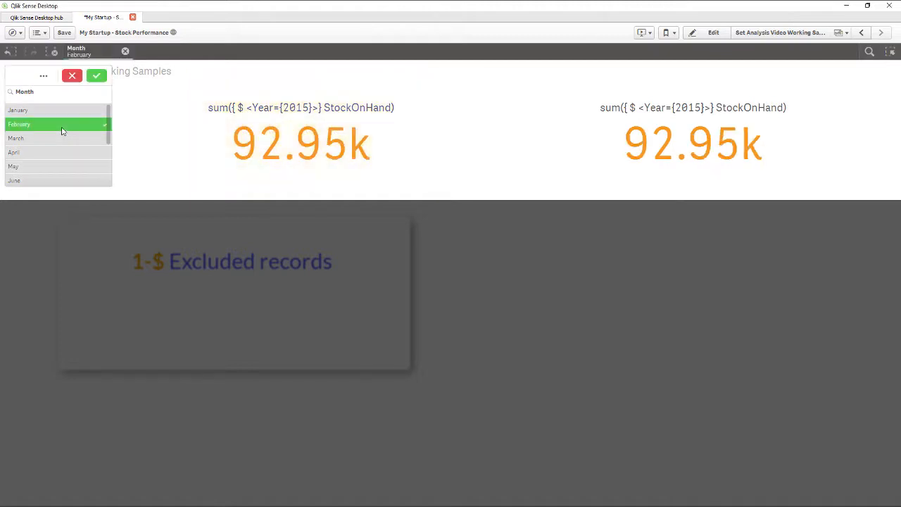
left_click(96, 76)
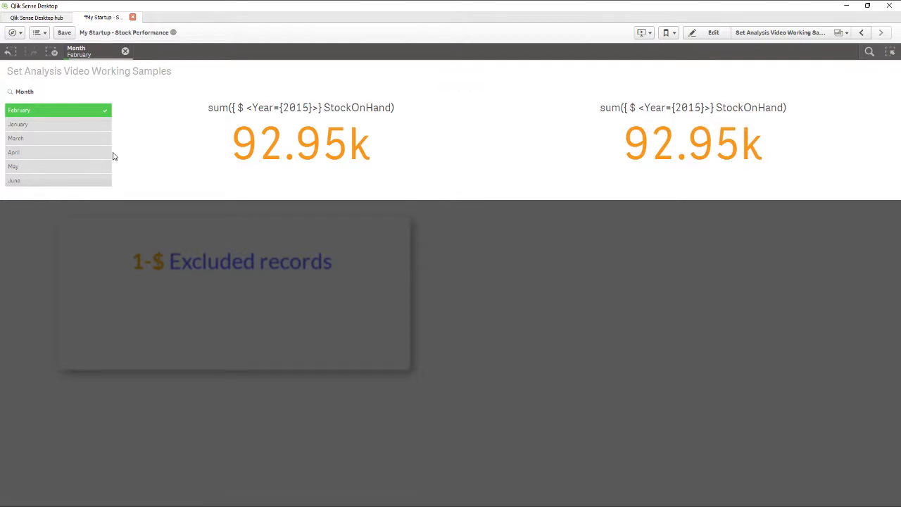
scroll(84, 134, "down", 5)
scroll(83, 134, "up", 5)
scroll(71, 156, "down", 5)
scroll(64, 160, "up", 5)
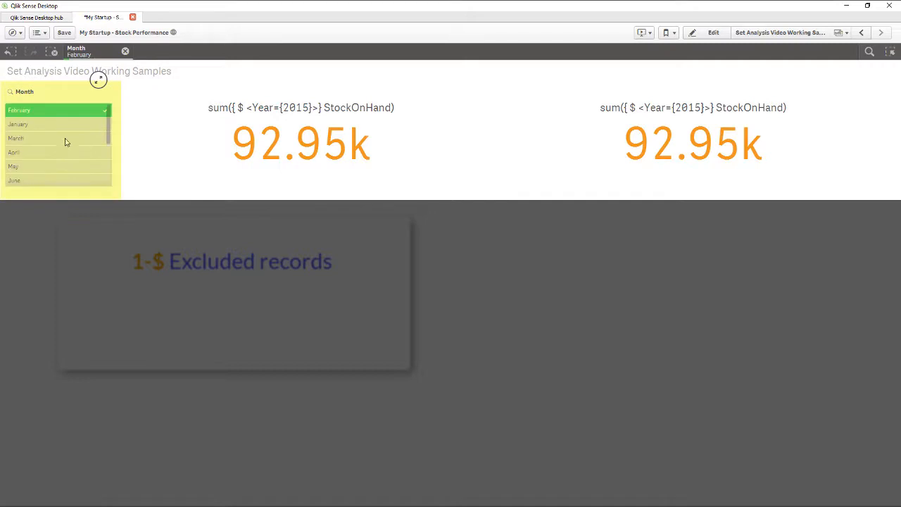
scroll(61, 147, "down", 5)
scroll(55, 163, "up", 5)
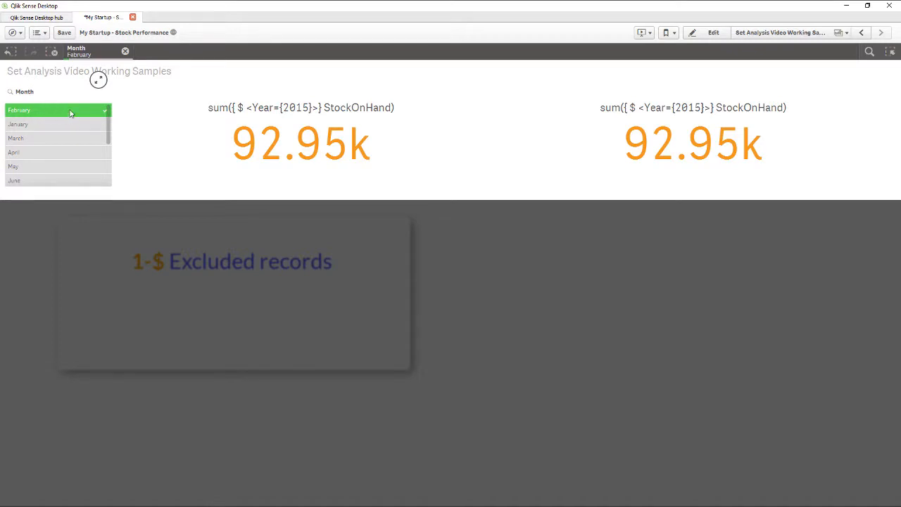
scroll(71, 125, "down", 3)
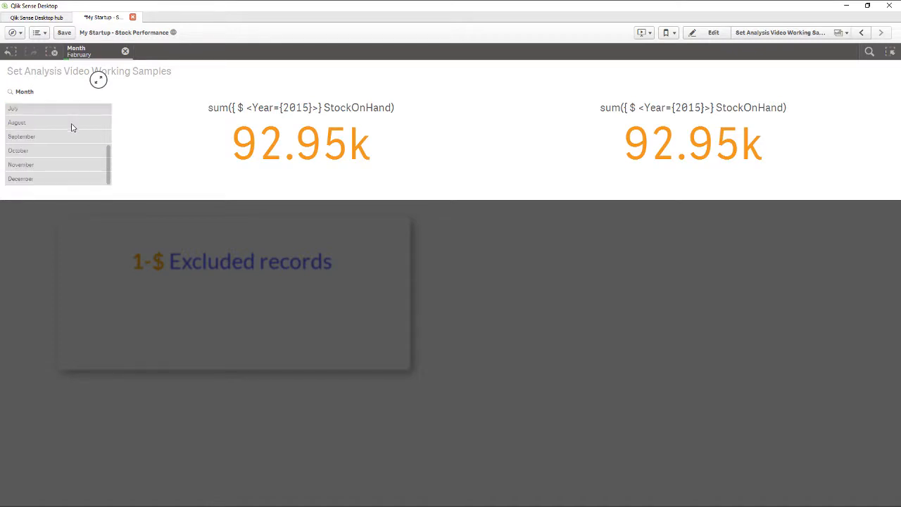
scroll(71, 127, "up", 3)
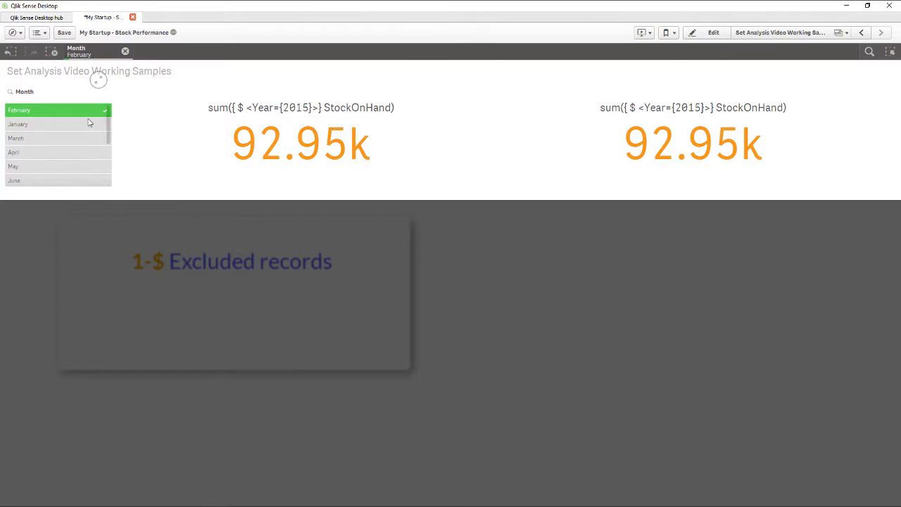
left_click(125, 53)
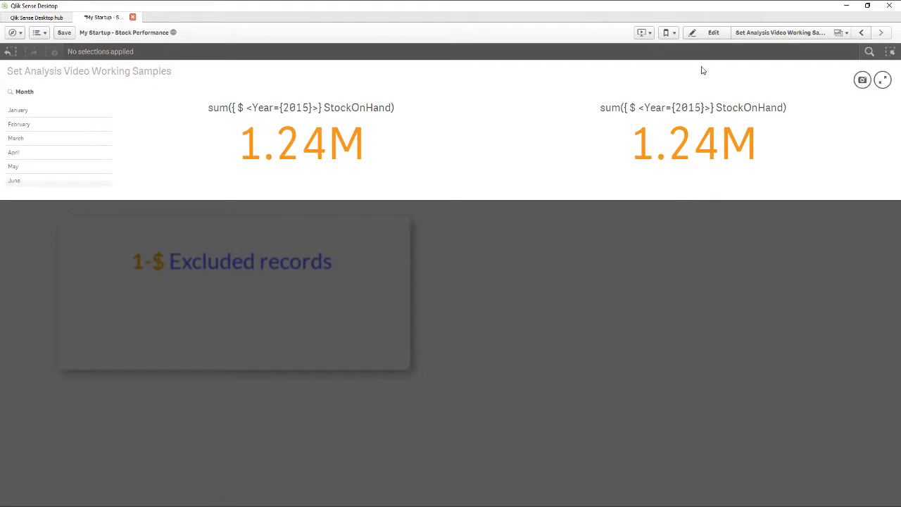
Change the set identifier in the second $ KPI's expression to 1-$, keeping Year={2015}, and finish editing the sheet
left_click(712, 33)
left_click(684, 80)
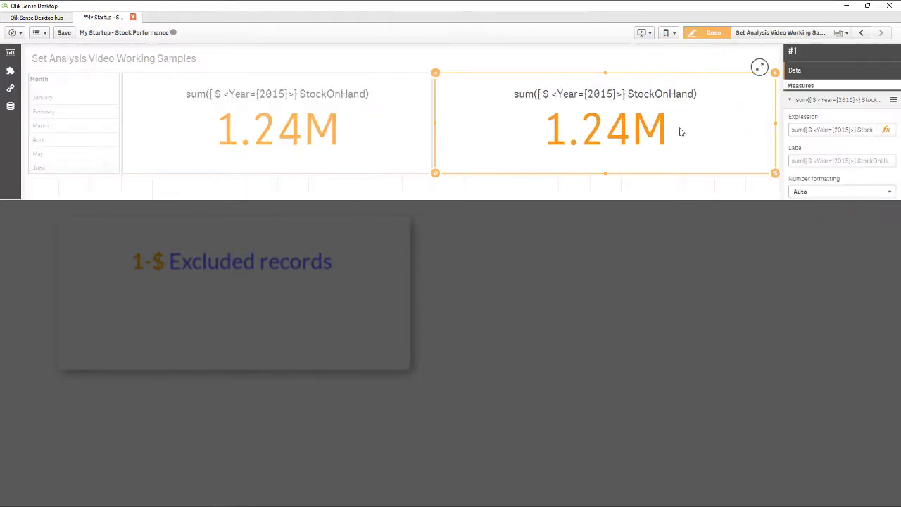
left_click(807, 130)
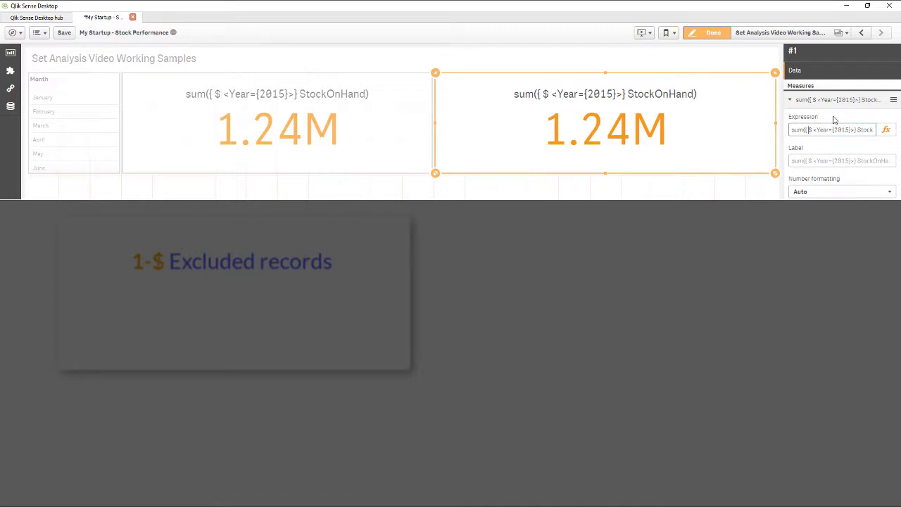
type("1-")
left_click_drag(819, 132, 810, 134)
left_click(820, 130)
left_click(702, 38)
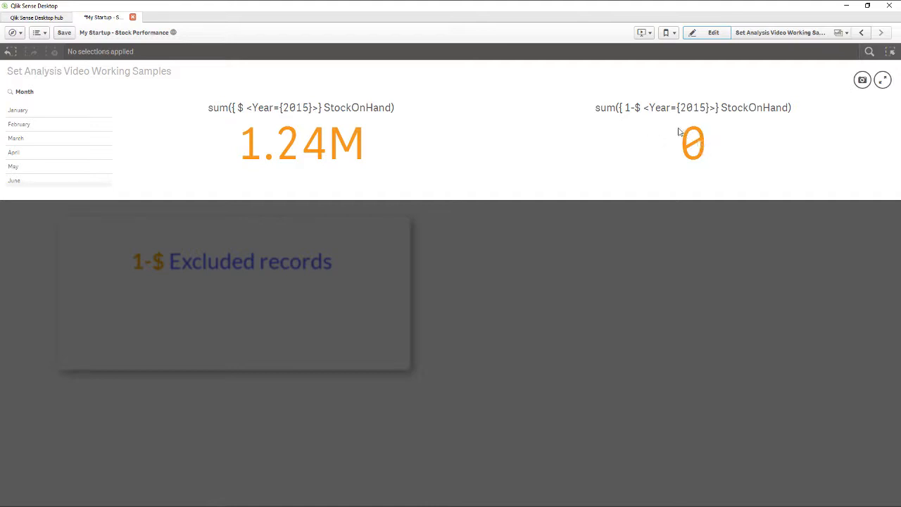
Filter the sheet by January to compare the $ and 1-$ identifier KPIs, and clear the Month selection
scroll(67, 139, "down", 3)
scroll(68, 139, "up", 3)
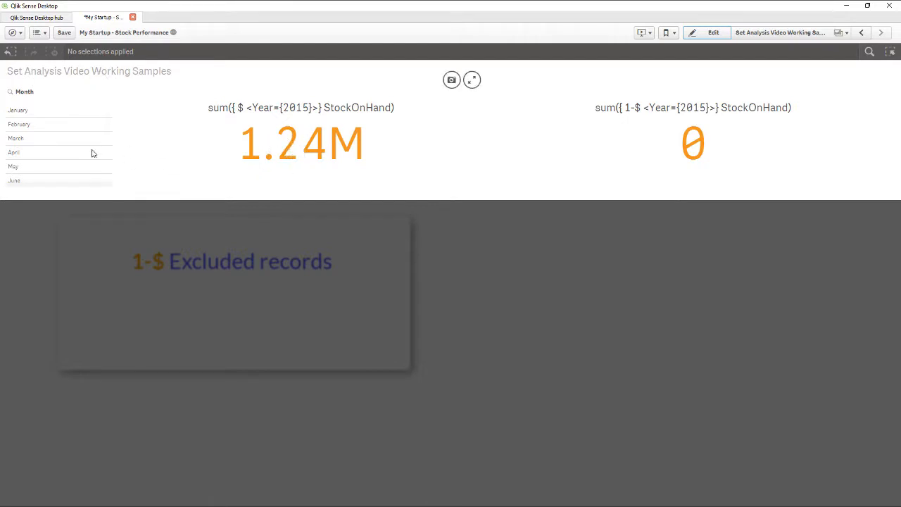
left_click(49, 116)
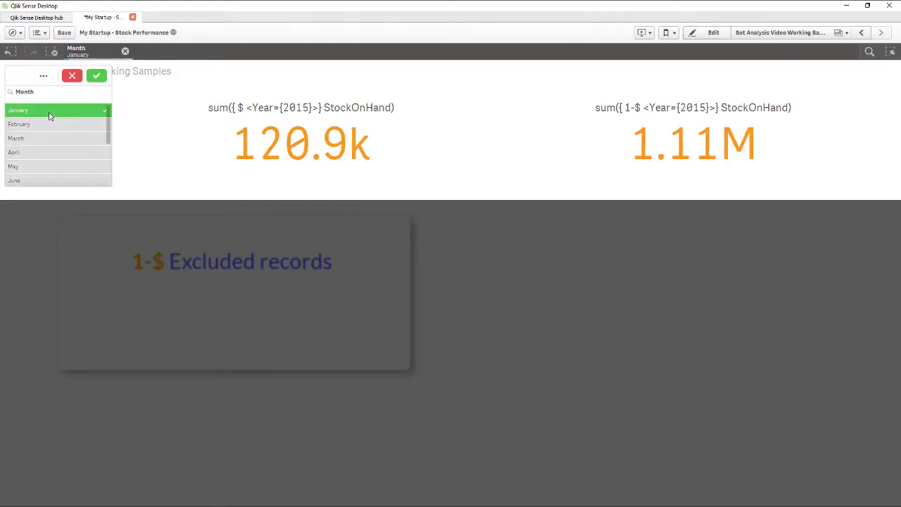
left_click(96, 75)
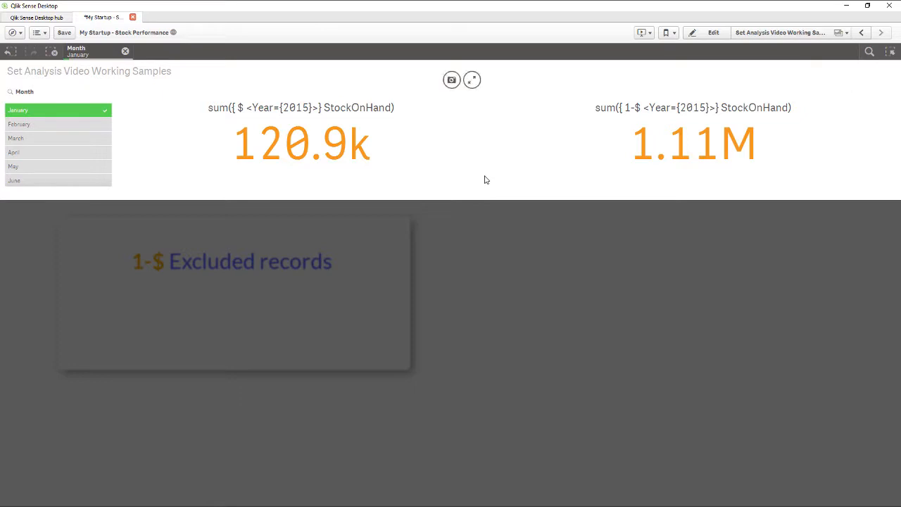
left_click(66, 109)
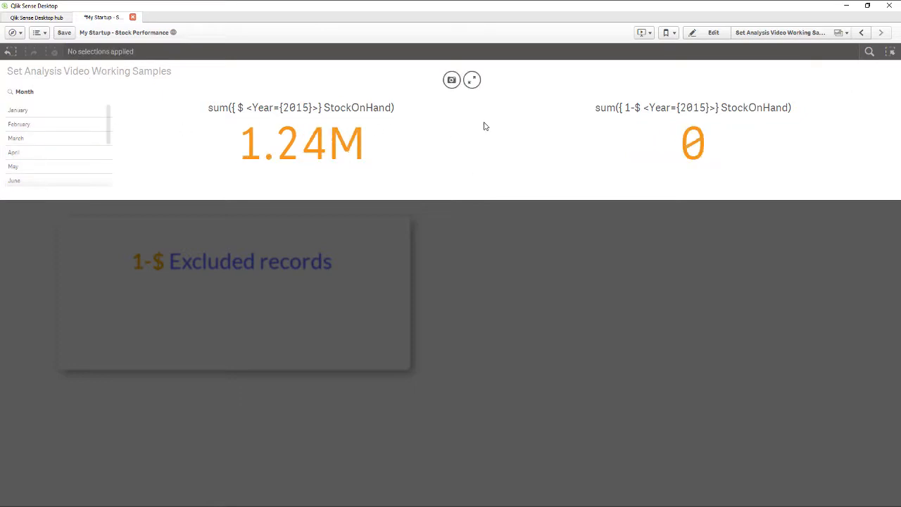